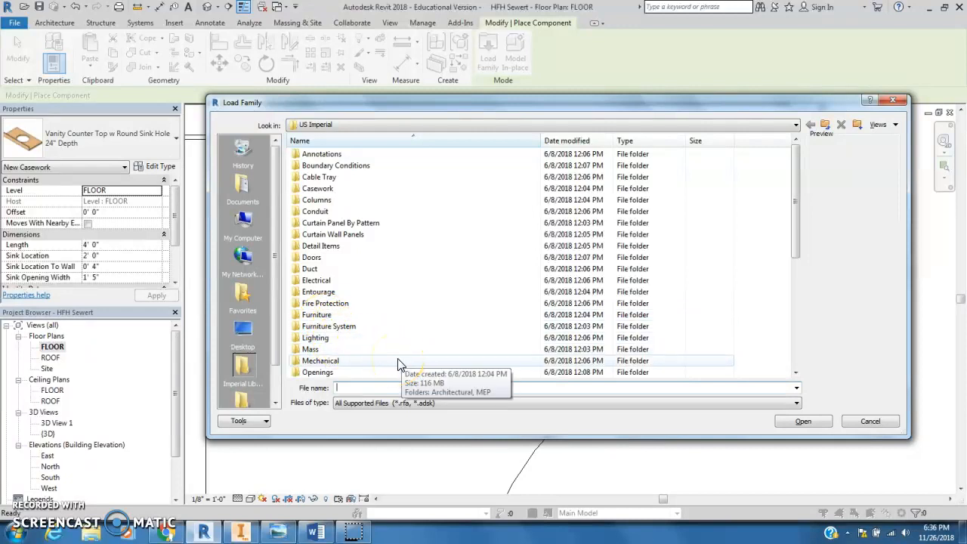
Browse the US Imperial library to the Plumbing > Architectural > Fixtures > Sinks folder
drag(793, 233, 800, 344)
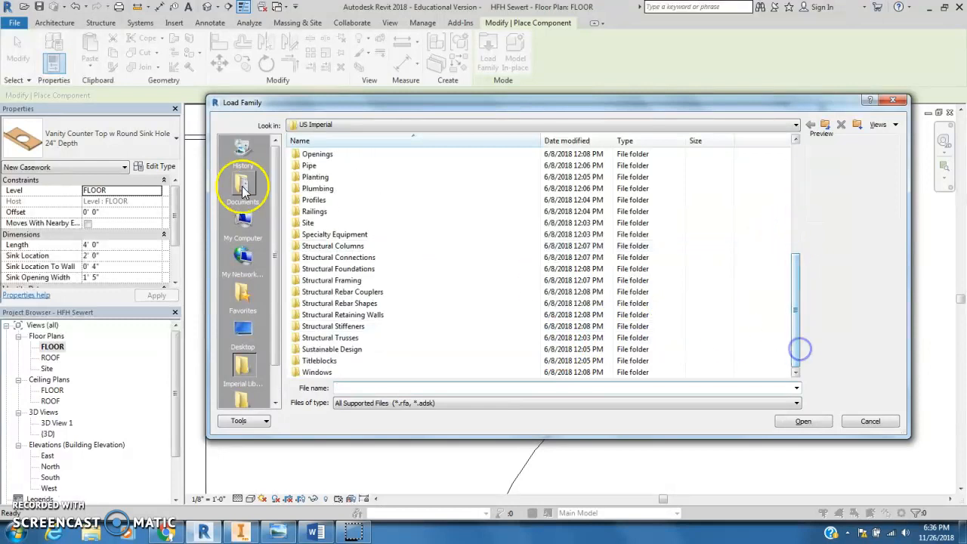
double_click(313, 191)
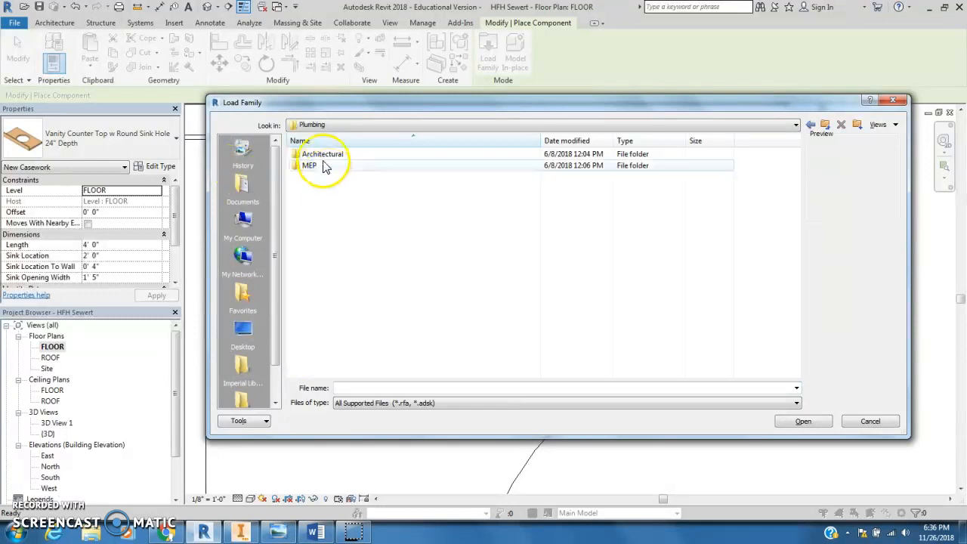
double_click(325, 158)
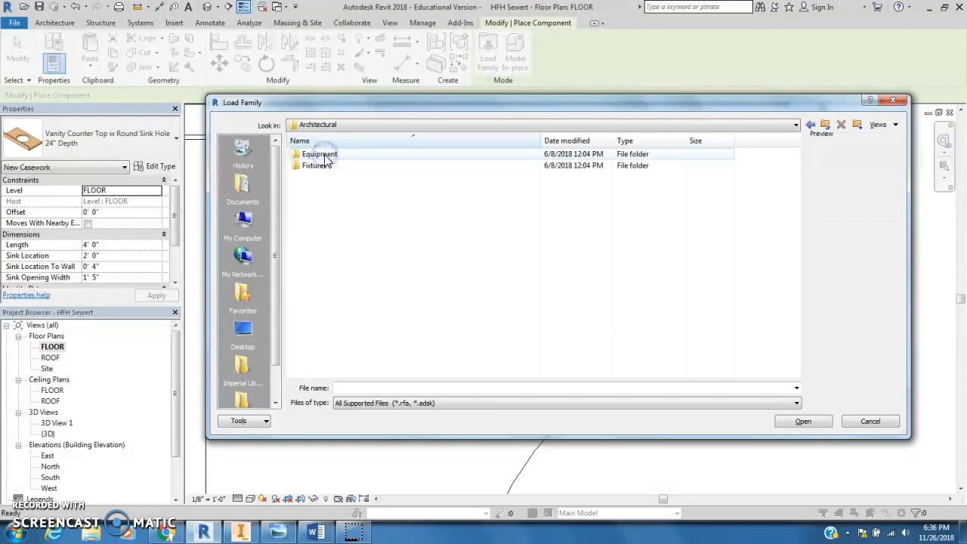
click(313, 167)
double_click(313, 167)
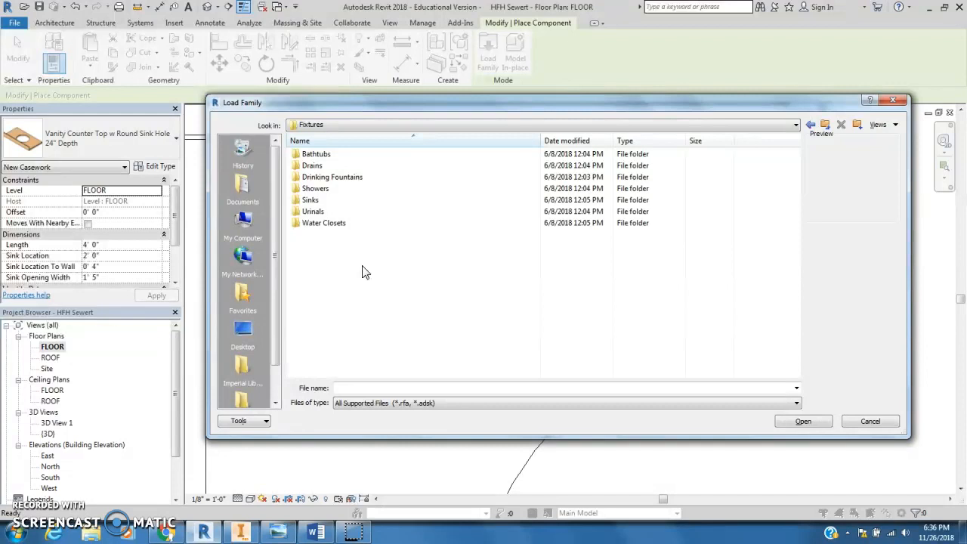
double_click(310, 199)
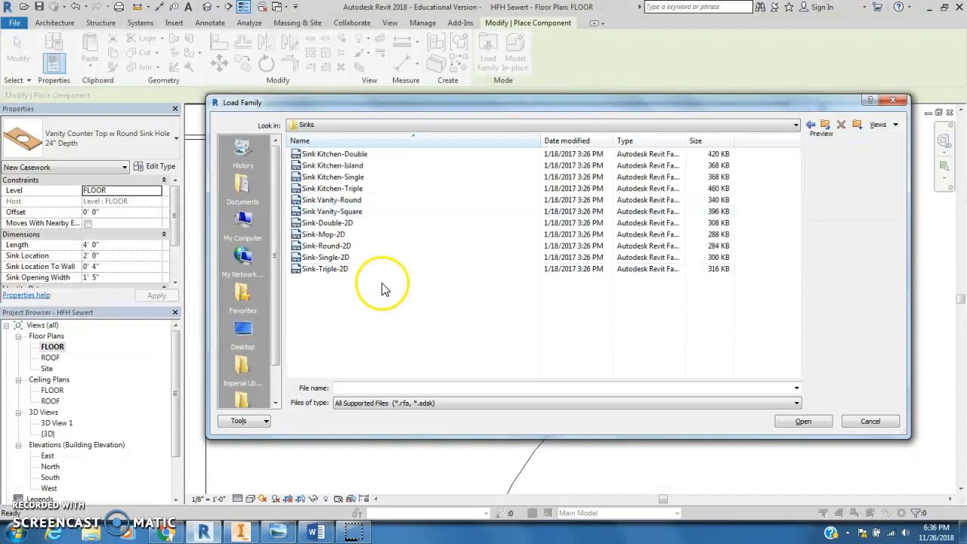
Preview the kitchen and vanity sink families and load Sink Vanity-Round into the project
click(332, 155)
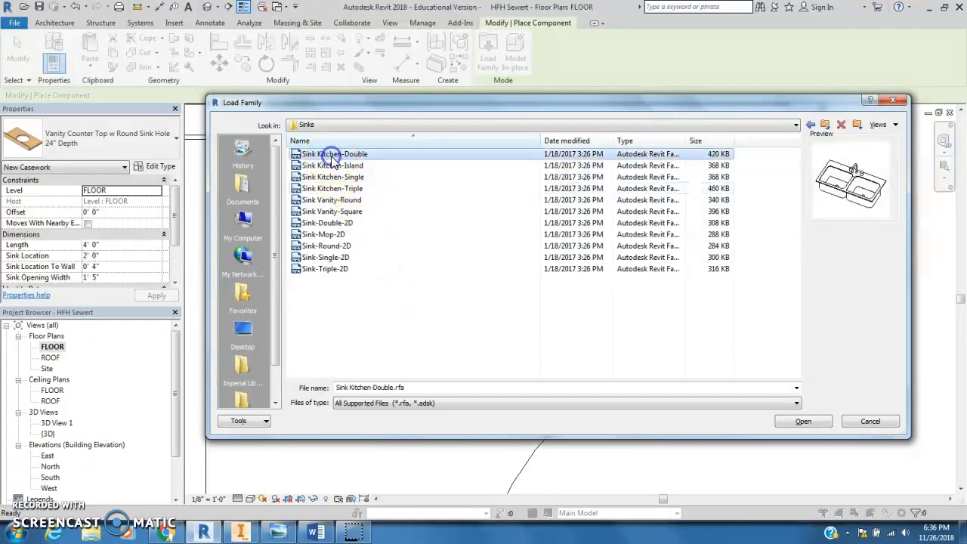
click(321, 200)
click(326, 212)
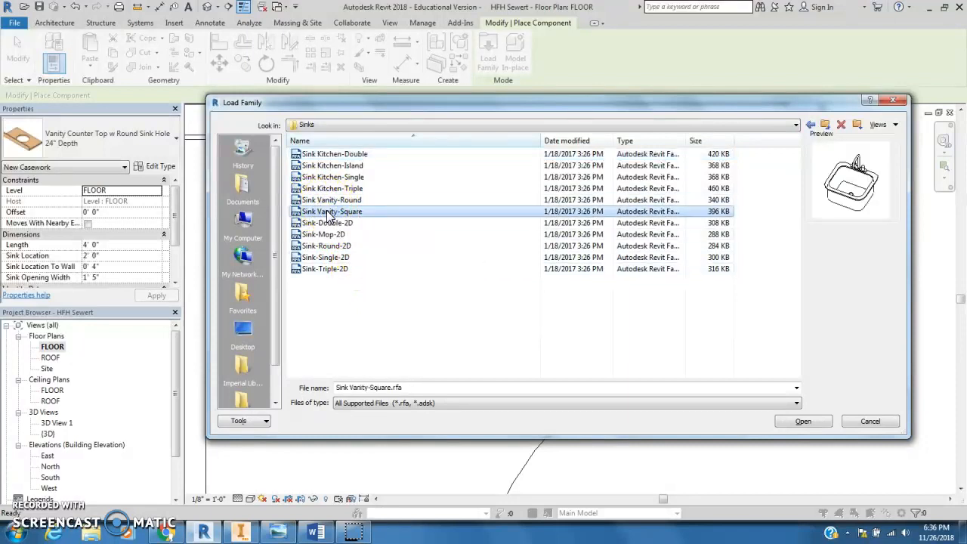
click(326, 201)
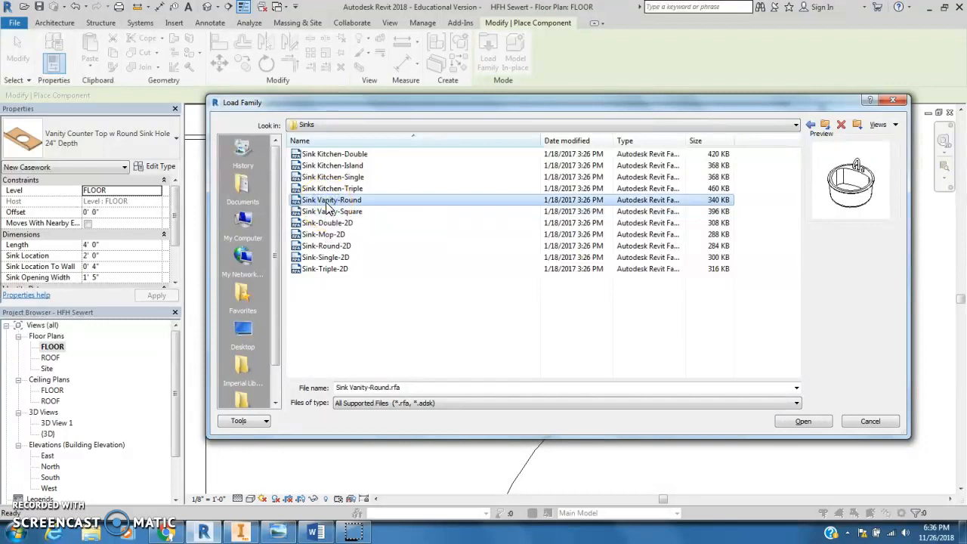
click(820, 424)
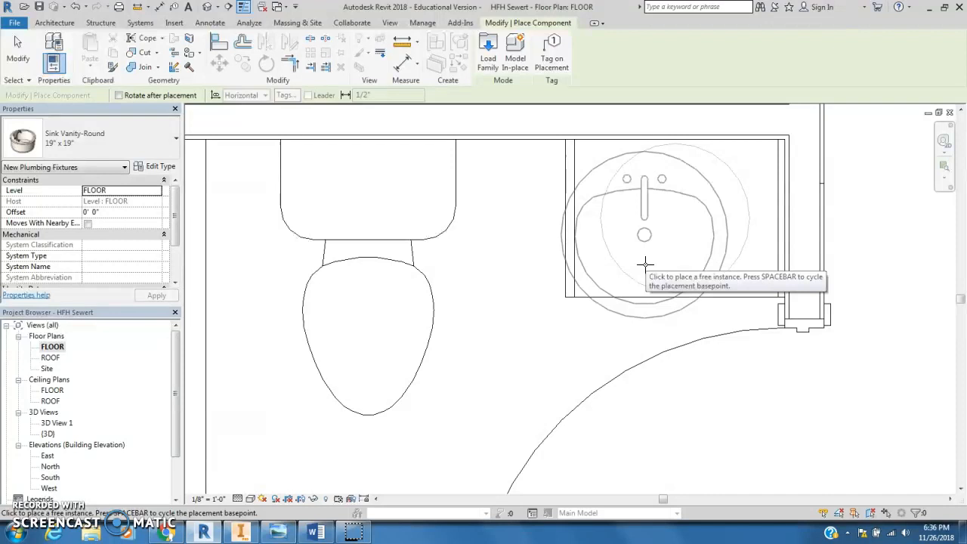
Place the 19" x 19" round vanity sink over the countertop's sink hole, rotated so its faucet faces the wall beside the door
mouse_move(645, 263)
mouse_down()
mouse_move(675, 253)
mouse_move(657, 262)
mouse_up()
key(space)
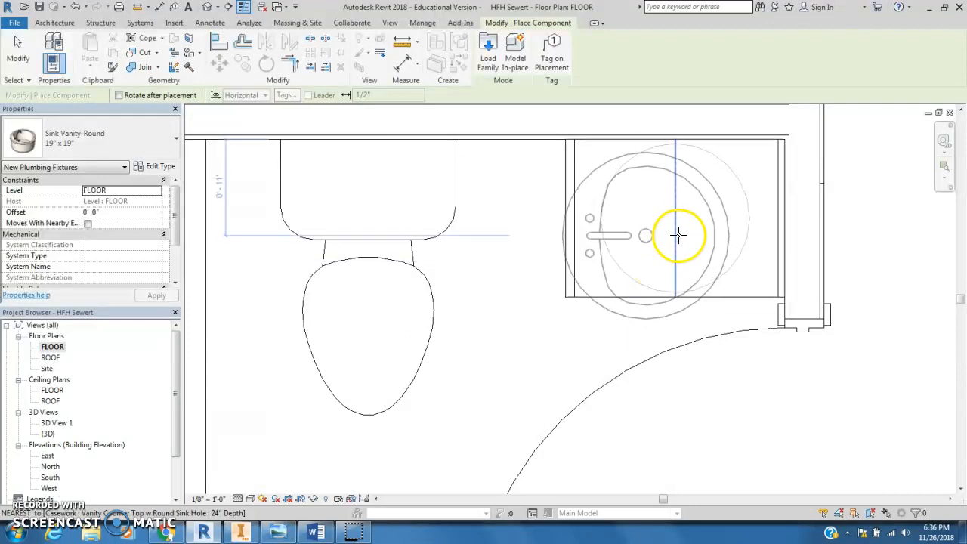
key(space)
key(space)
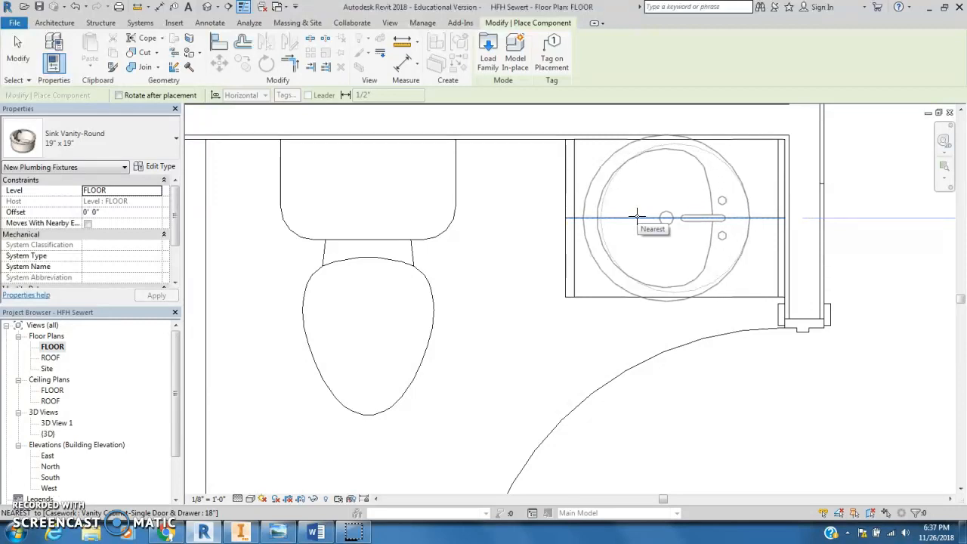
click(637, 217)
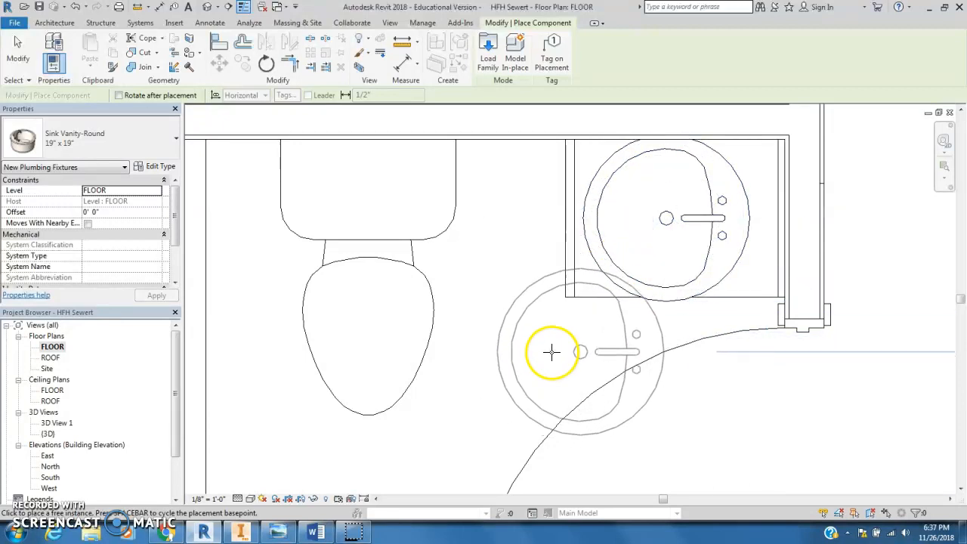
key(Escape)
key(Escape)
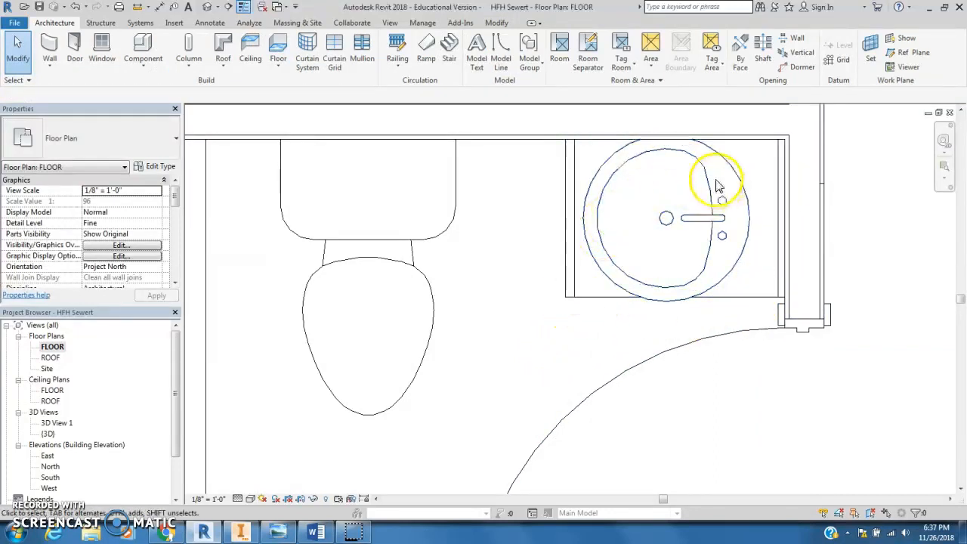
Change the single door and drawer vanity cabinet under the sink to the 21" type
click(577, 303)
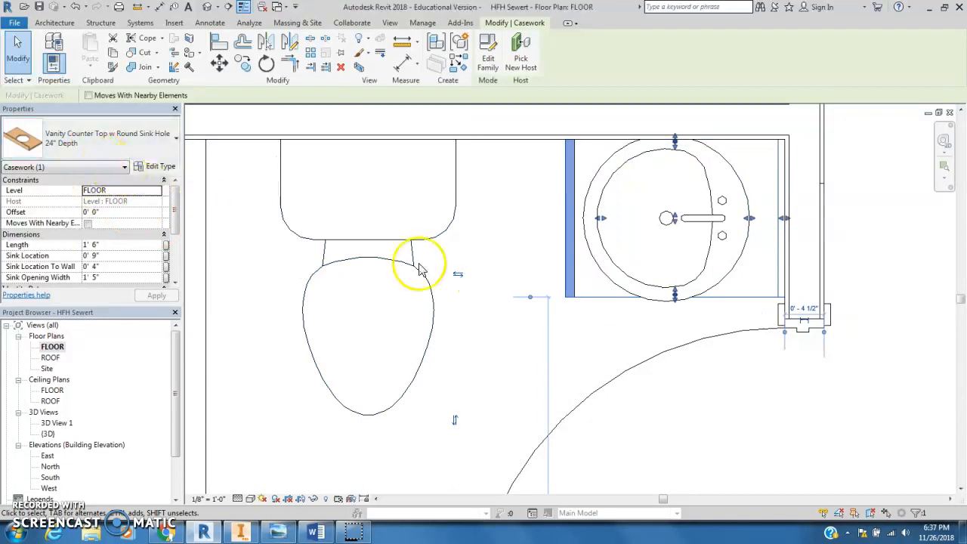
click(593, 328)
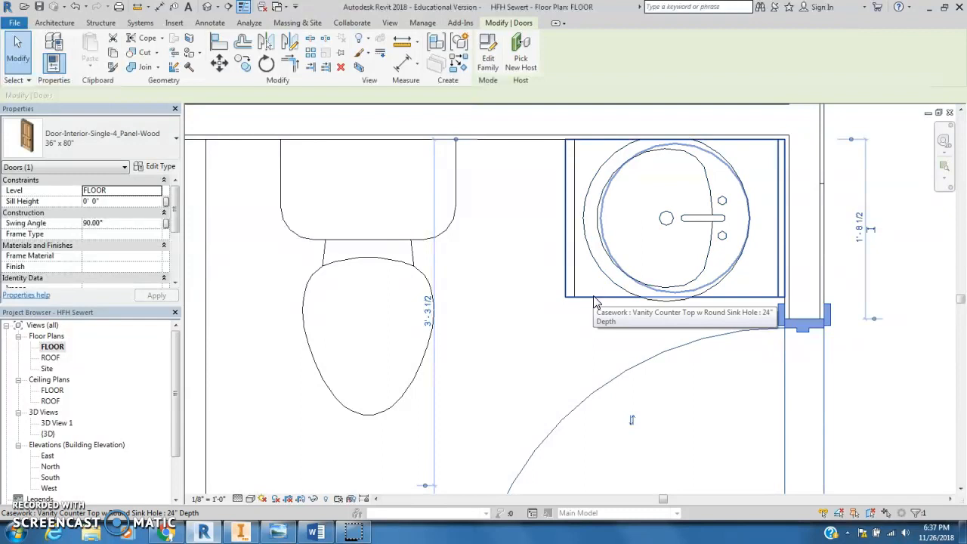
click(601, 296)
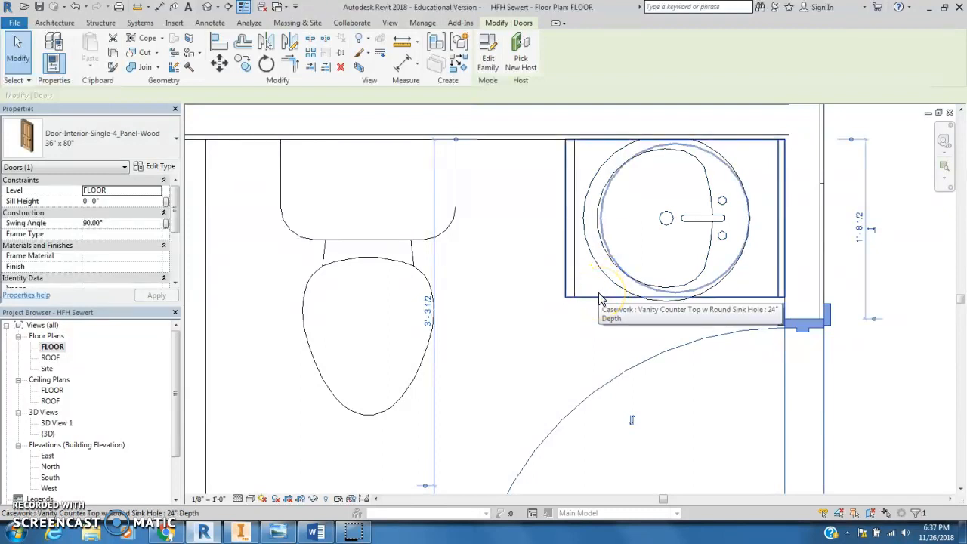
click(578, 291)
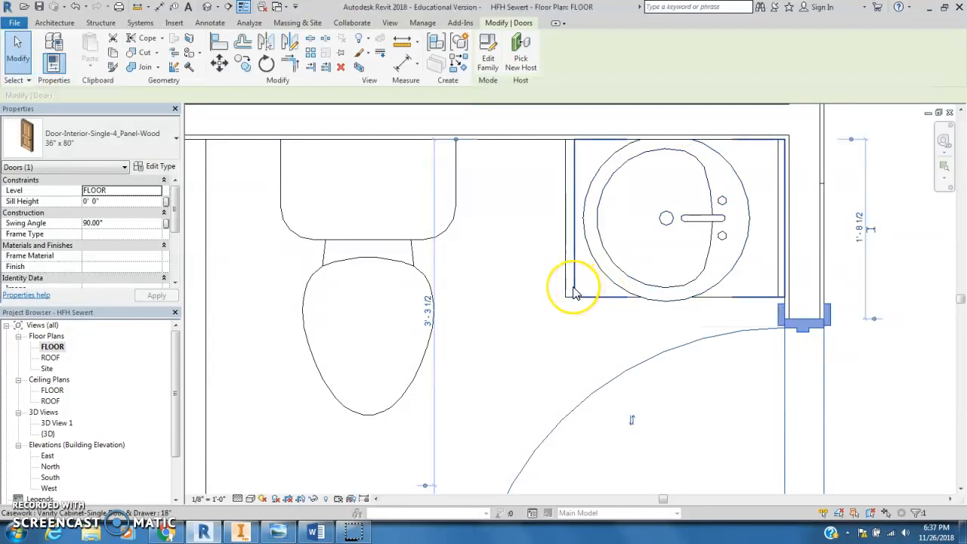
click(574, 293)
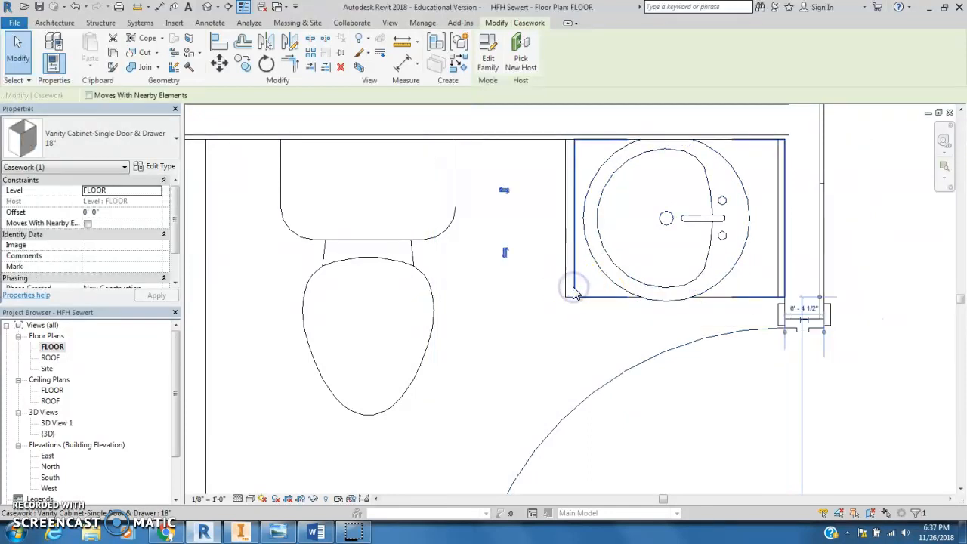
click(177, 139)
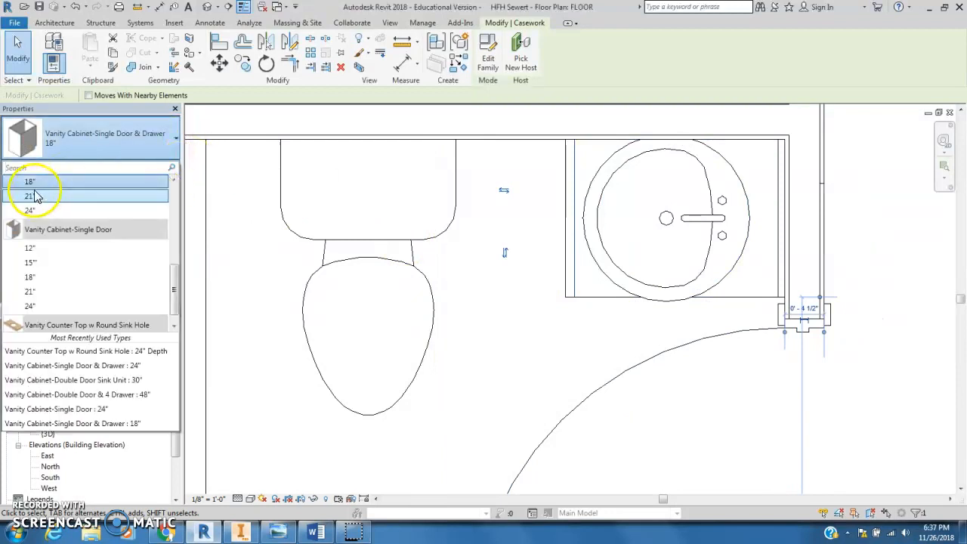
click(37, 195)
click(487, 249)
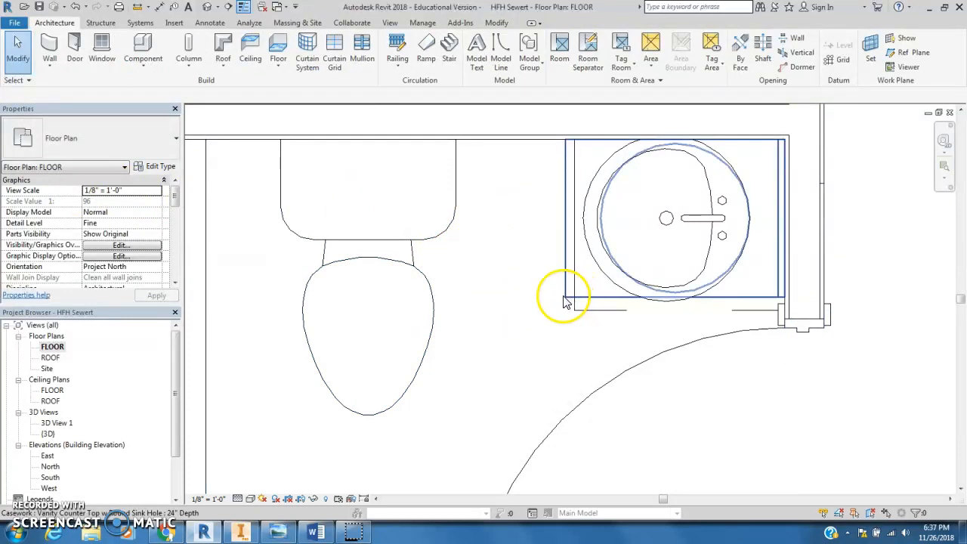
Stretch the vanity countertop to a length of about 1' 7 1/2" so its open end meets the edge of the wider cabinet
click(566, 296)
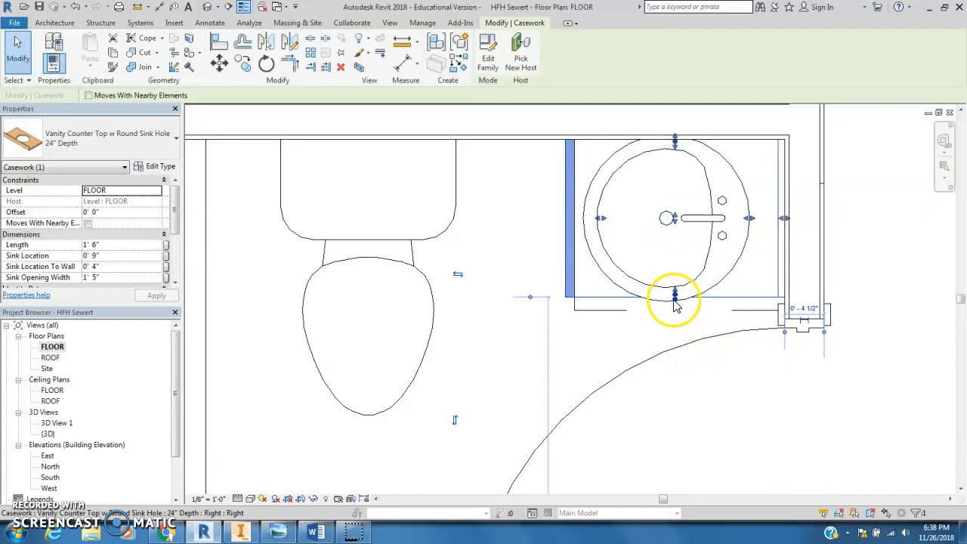
drag(676, 301, 672, 308)
click(543, 344)
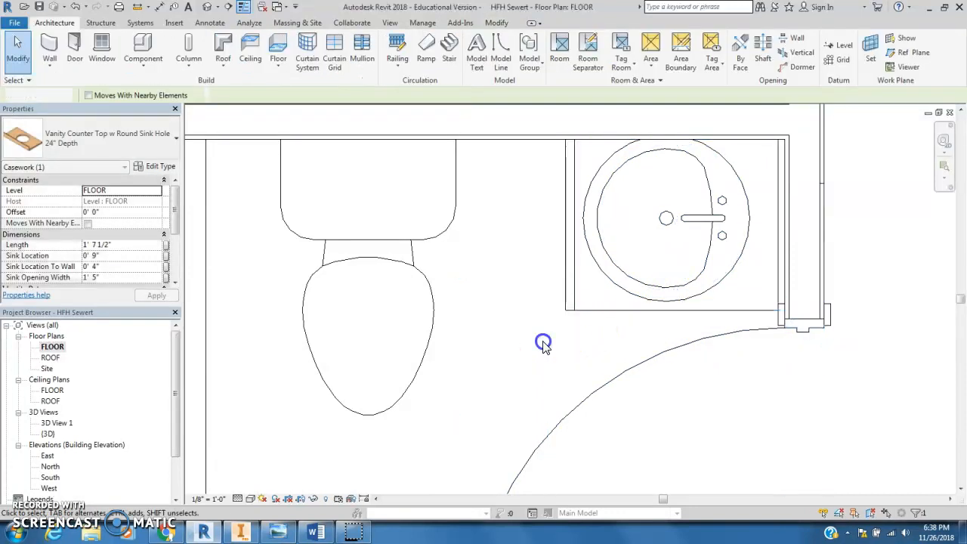
Move the round sink off the vanity and shift the countertop's sink hole to the middle of its length
click(687, 217)
drag(686, 217, 472, 279)
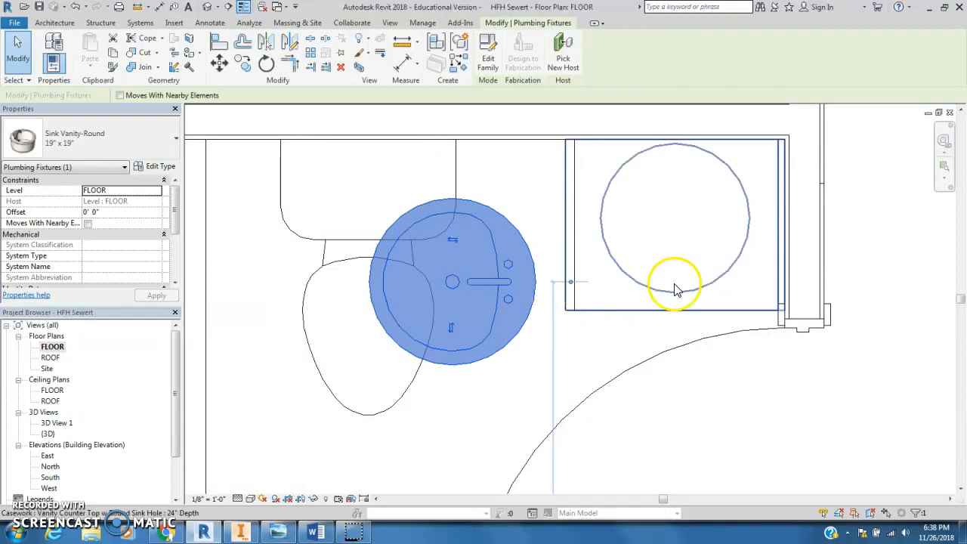
click(689, 288)
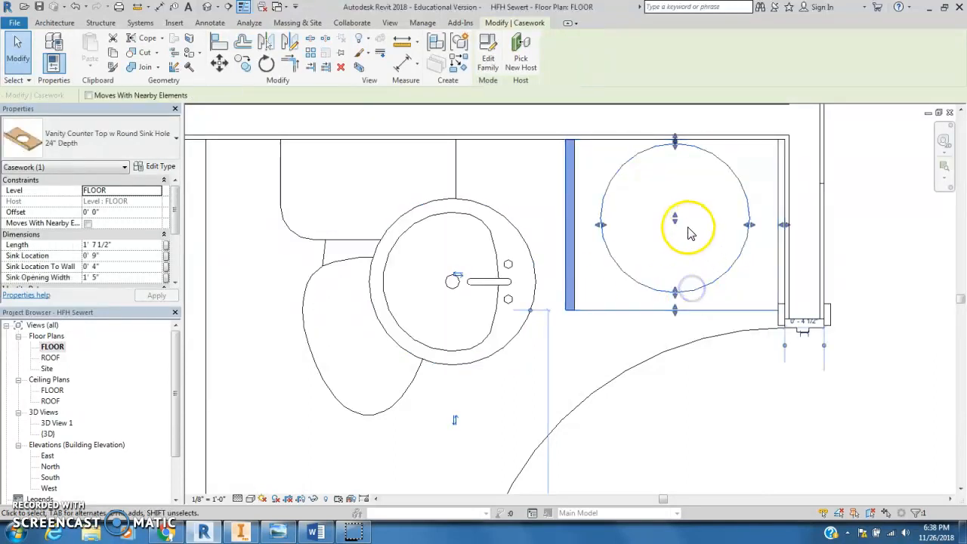
drag(676, 220, 675, 225)
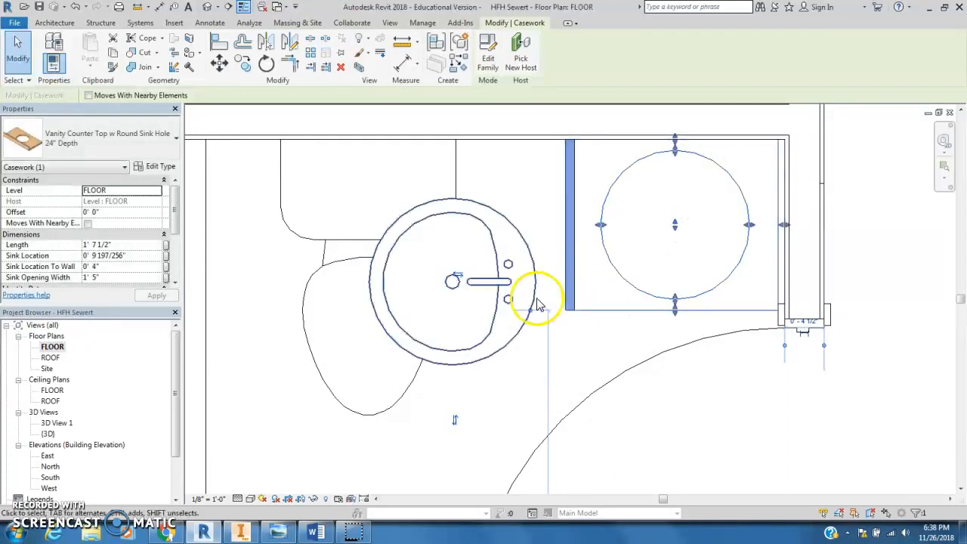
Move the round sink back onto the vanity, over the recentred sink hole
click(495, 321)
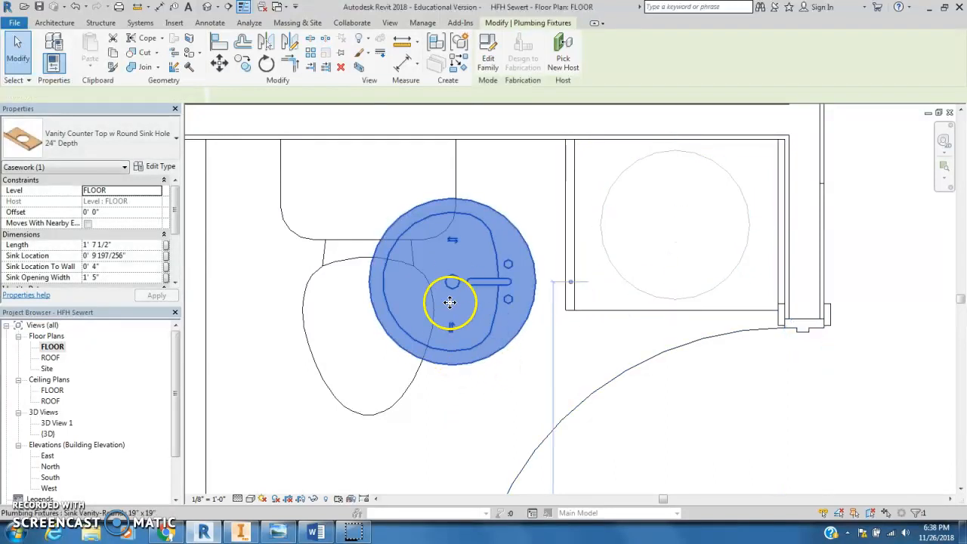
drag(557, 294, 718, 155)
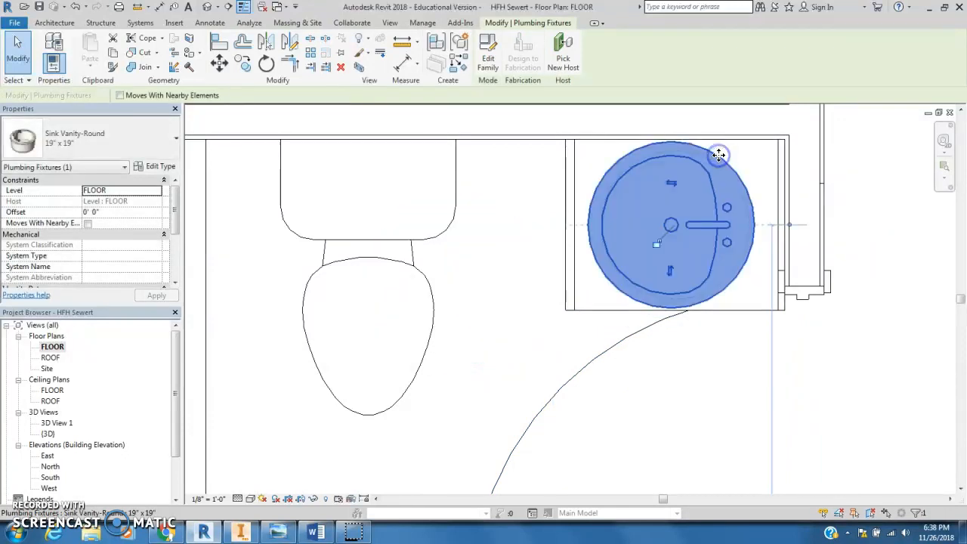
click(526, 261)
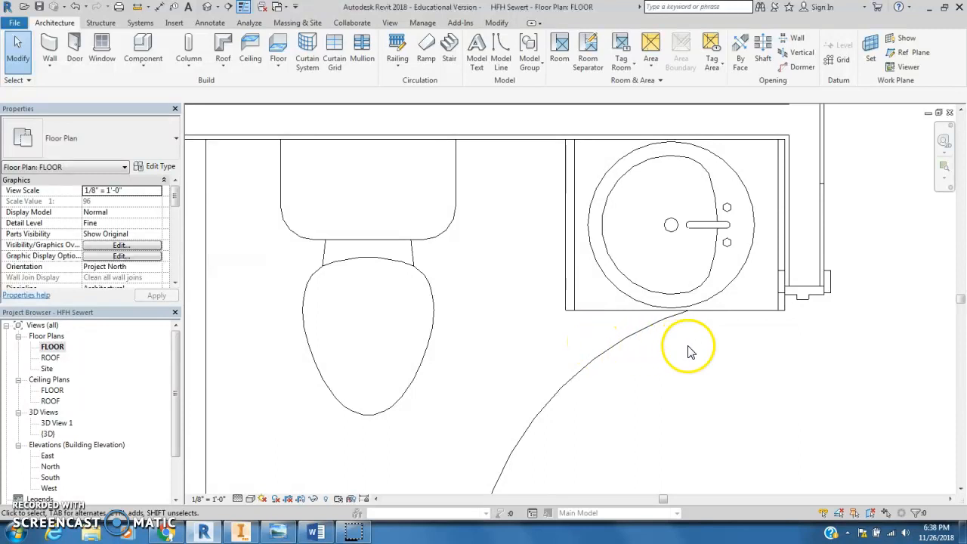
Shift the bathroom door along its wall away from the vanity, to about 1' 8 1/4" from the wall behind the toilet
scroll(748, 335, down, 3)
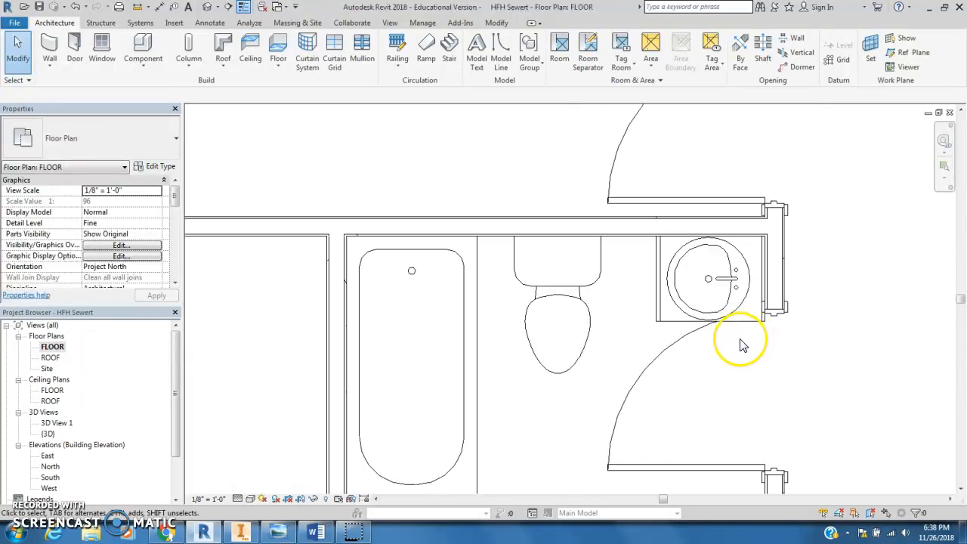
scroll(748, 355, down, 1)
scroll(744, 363, down, 2)
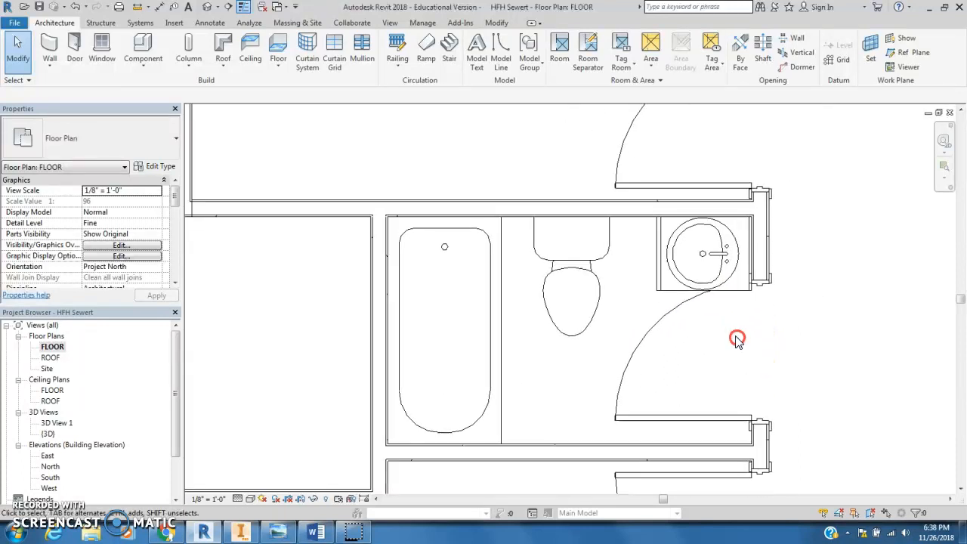
click(722, 417)
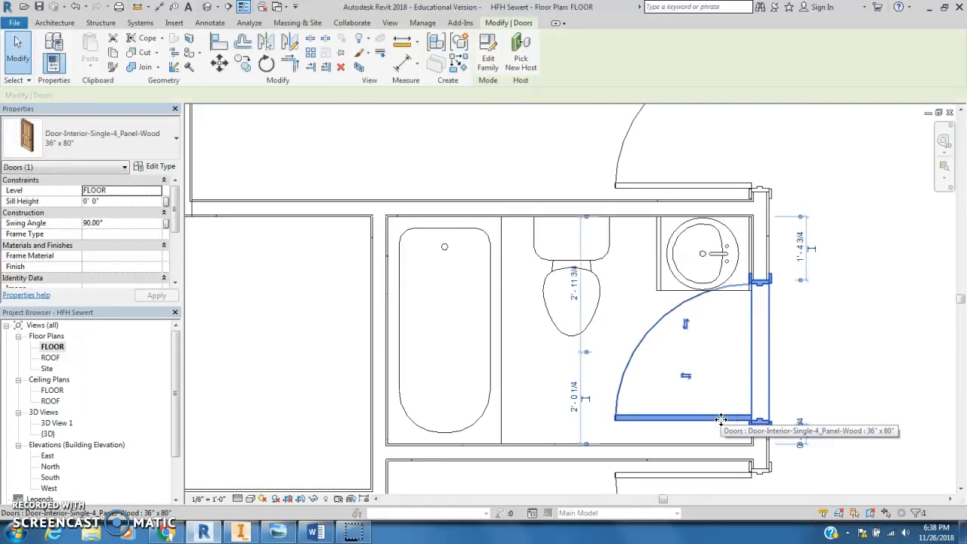
drag(721, 420, 723, 427)
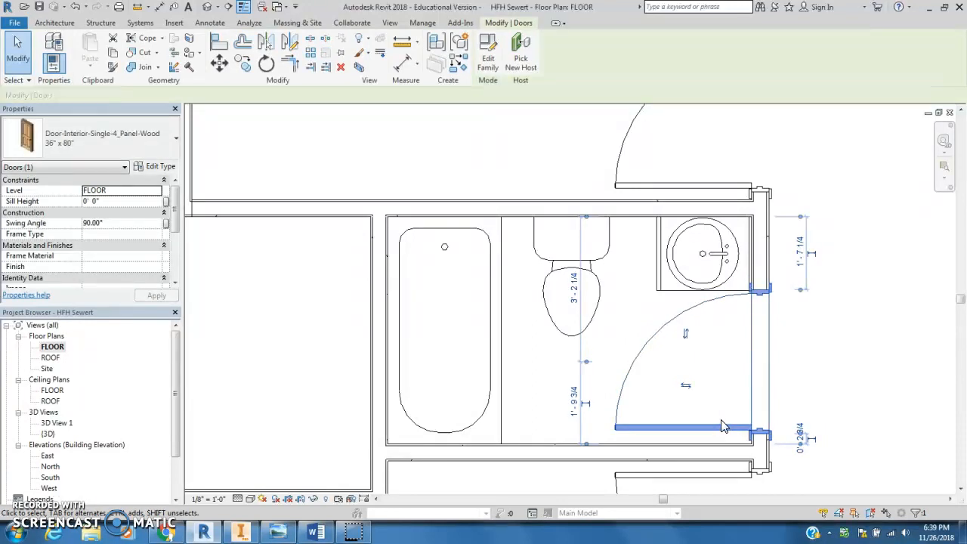
drag(721, 427, 720, 422)
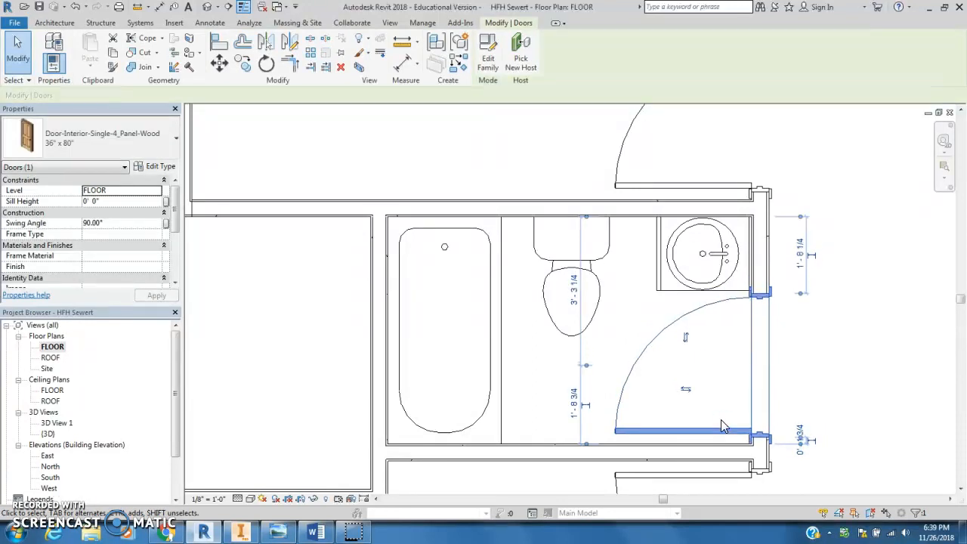
click(804, 386)
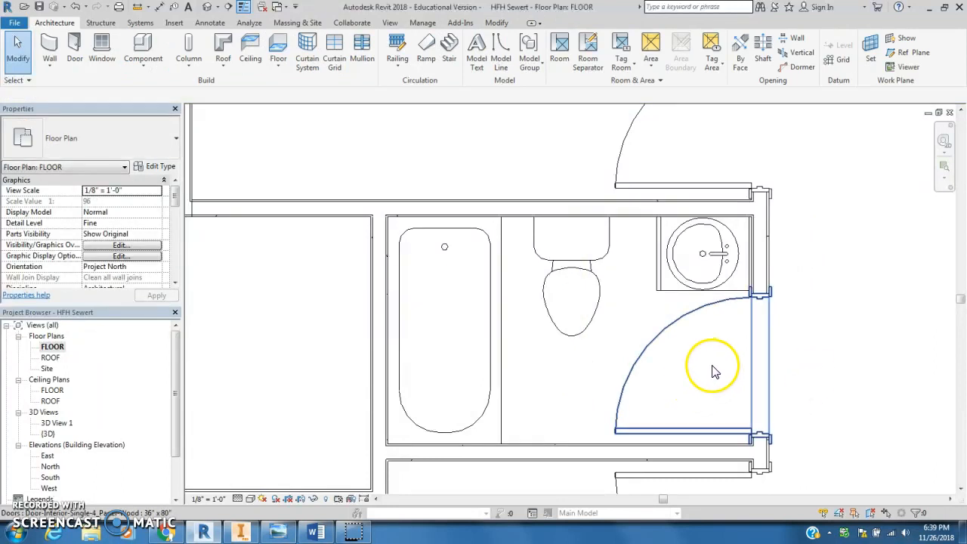
Open 3D View 1 to check the vanity and sink in perspective
double_click(64, 424)
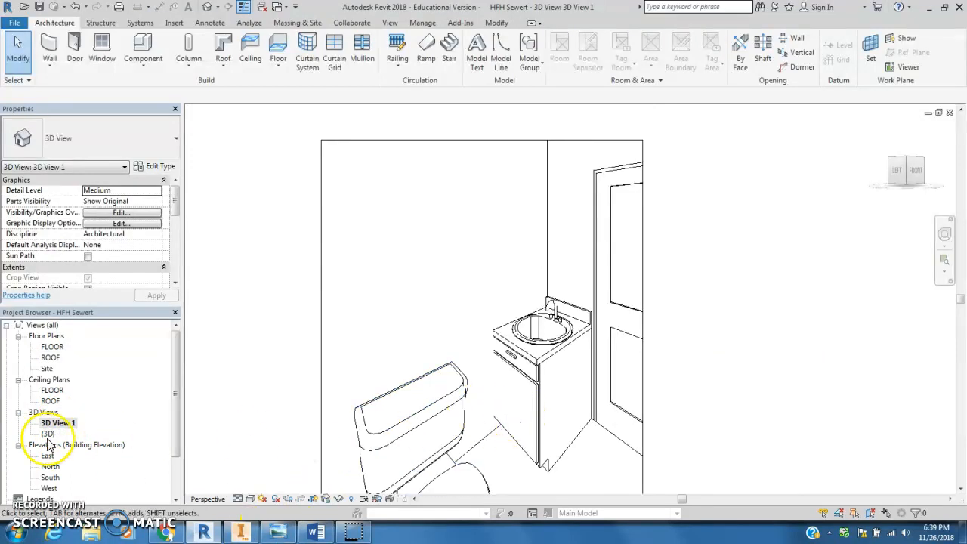
In the FLOOR plan, nudge the vanity cabinet away from the wall behind the toilet until its side nearly reaches the door's edge
double_click(53, 346)
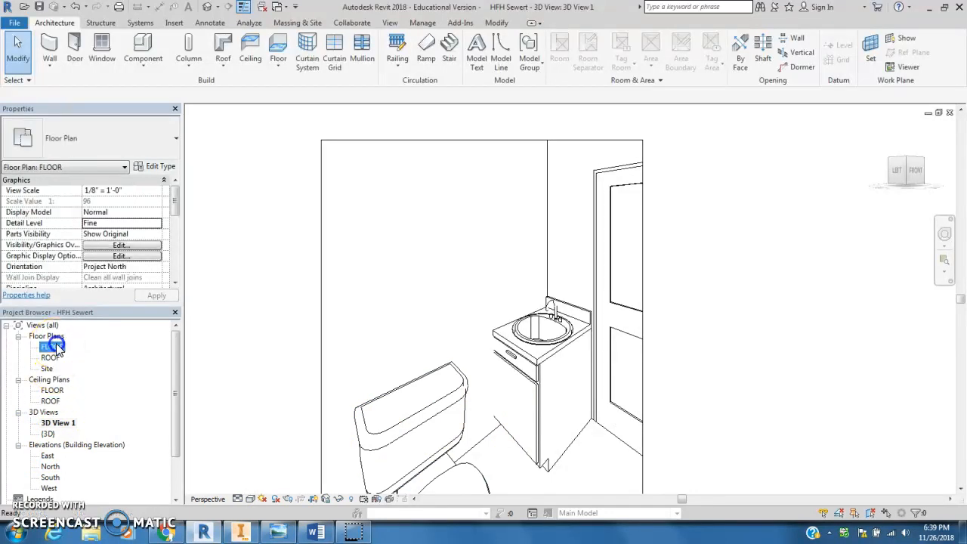
scroll(730, 210, up, 4)
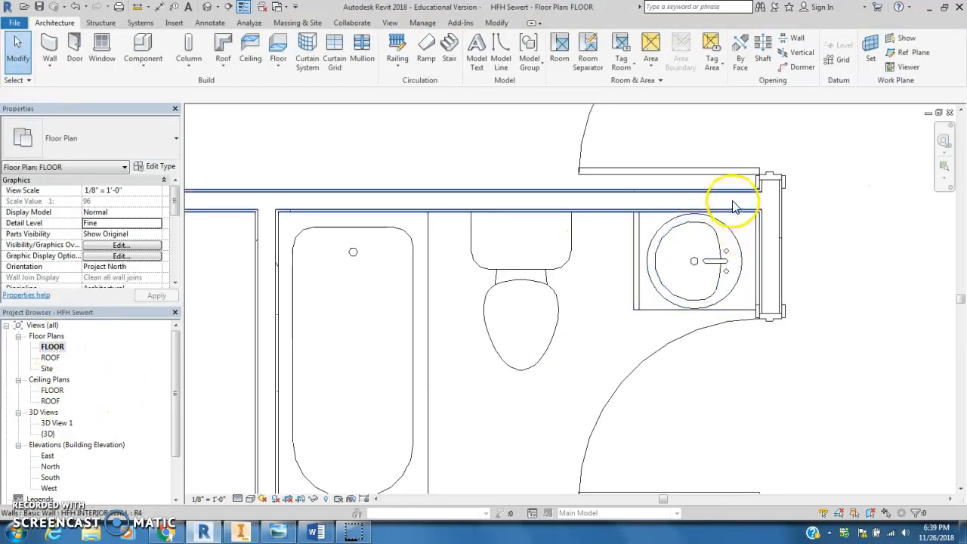
click(560, 239)
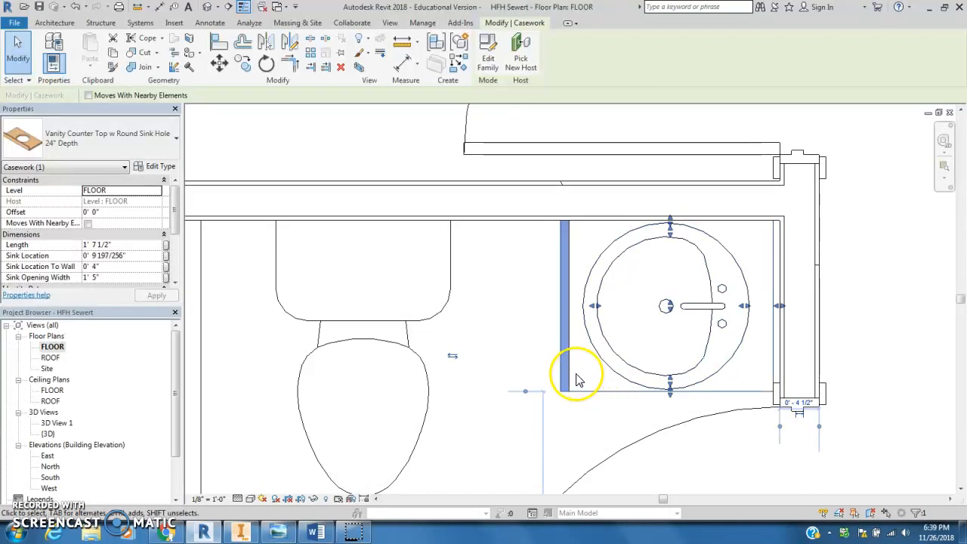
key(Escape)
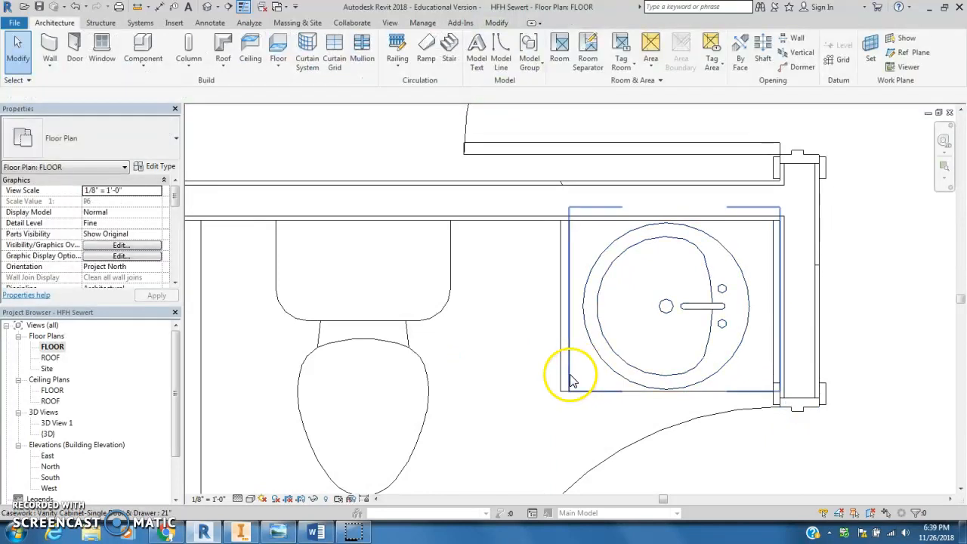
click(572, 383)
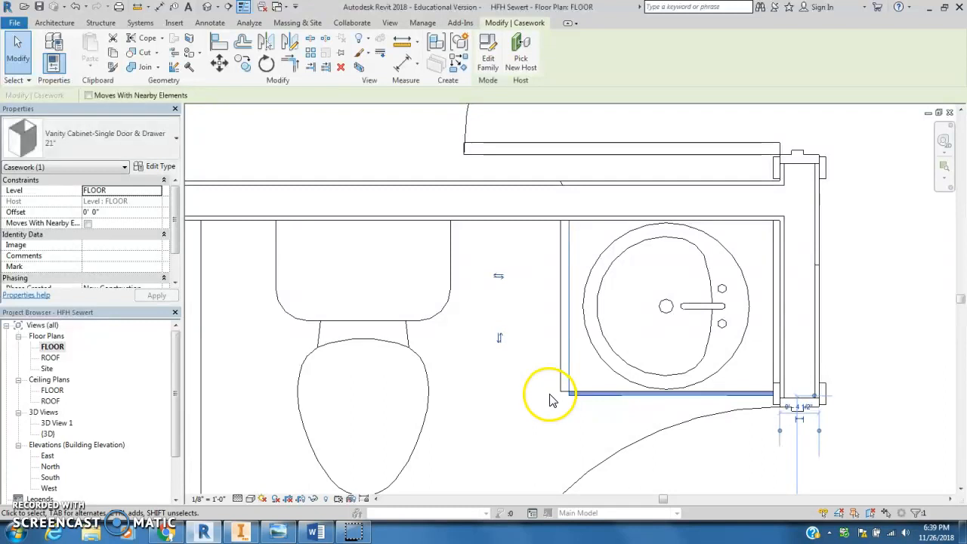
key(Down)
key(Down)
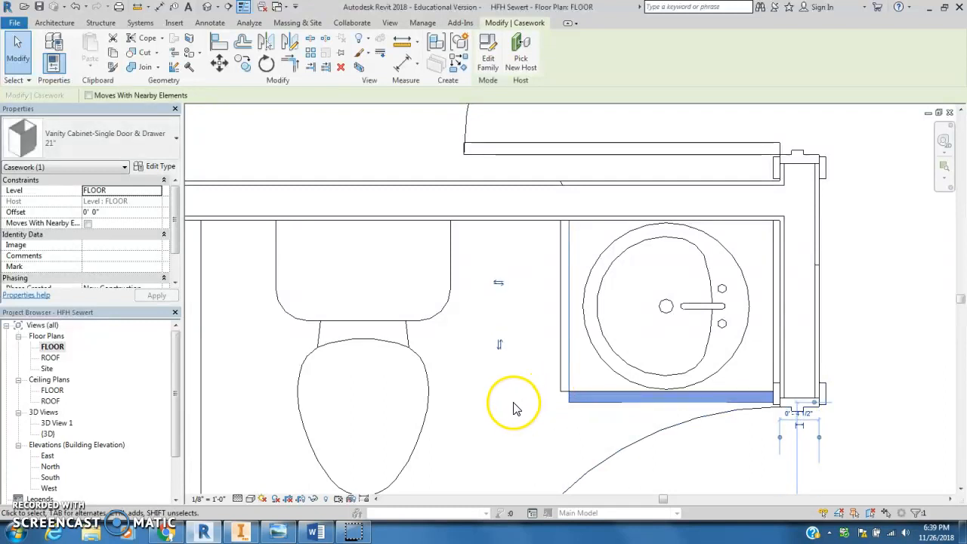
key(Down)
key(Down)
key(Up)
key(Up)
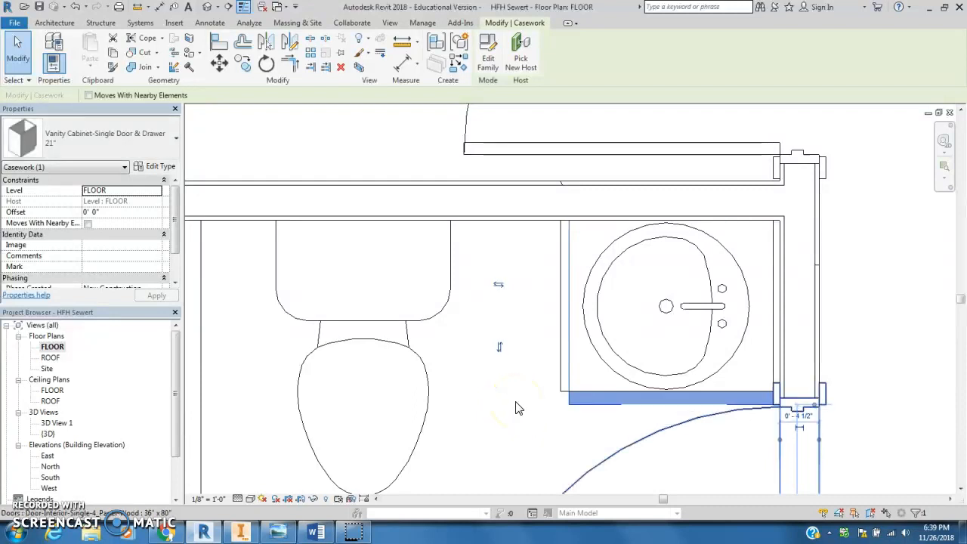
Stretch the vanity countertop to a length of 1' 9" so its end lines up with the cabinet's side near the door
click(517, 408)
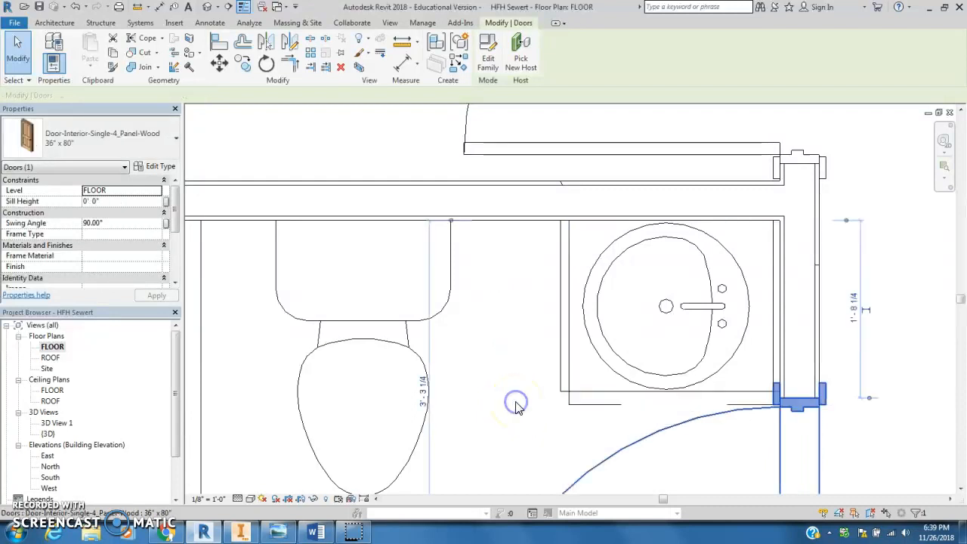
click(604, 391)
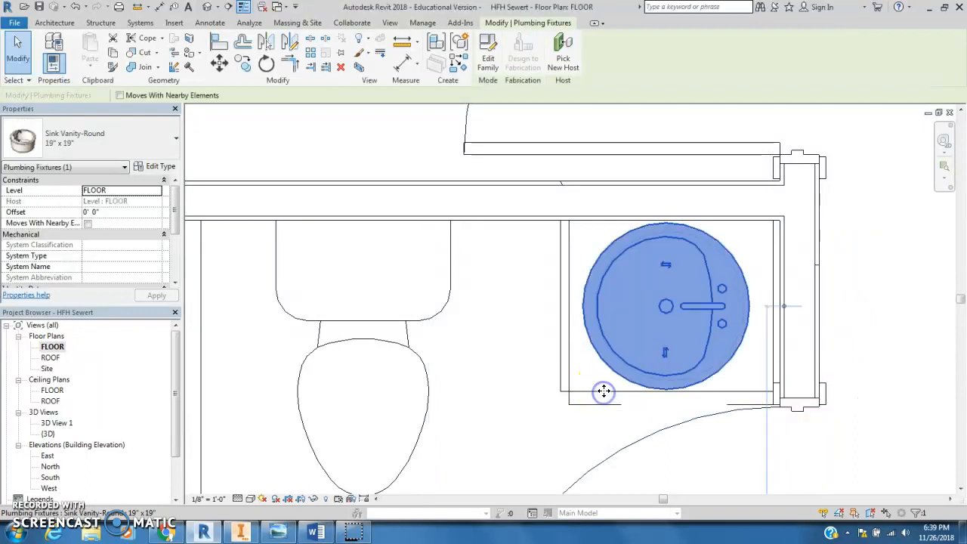
click(565, 392)
mouse_move(667, 396)
mouse_down()
mouse_move(673, 388)
mouse_move(670, 402)
mouse_up()
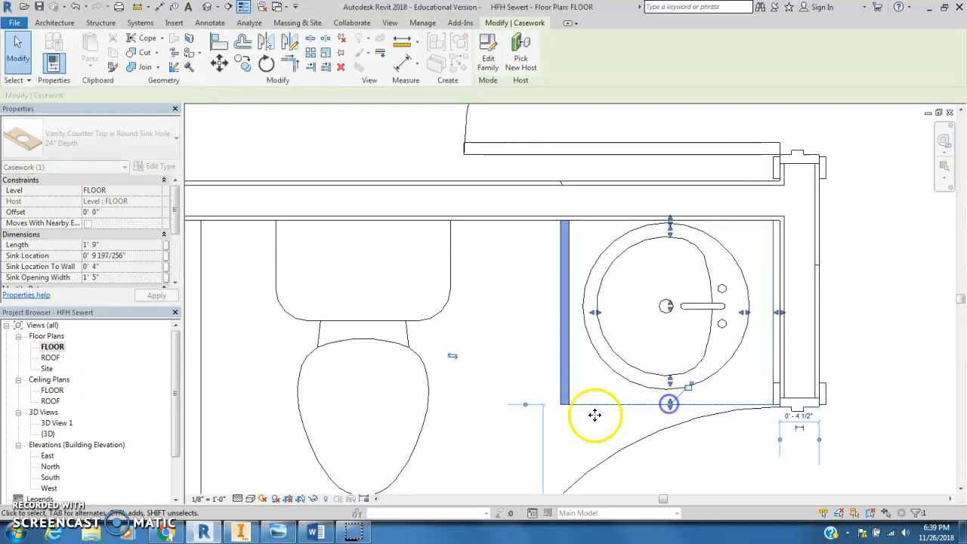
click(574, 452)
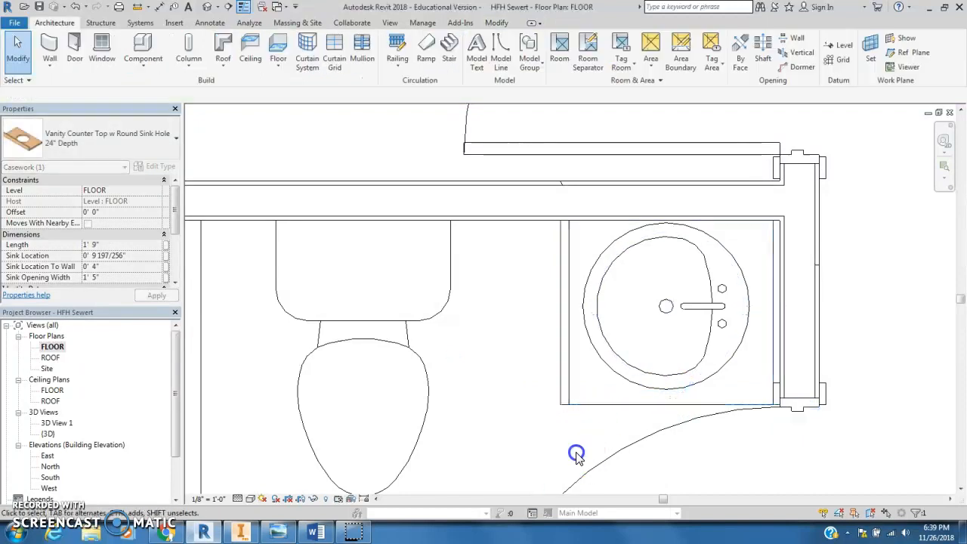
Move the round sink off the vanity toward the toilet to expose the countertop's sink hole
click(701, 308)
drag(699, 306, 493, 351)
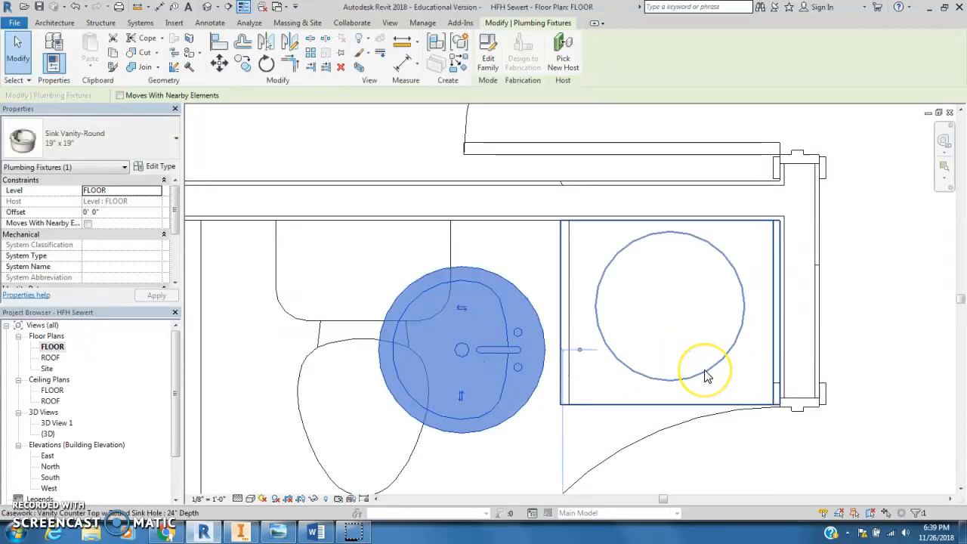
click(704, 373)
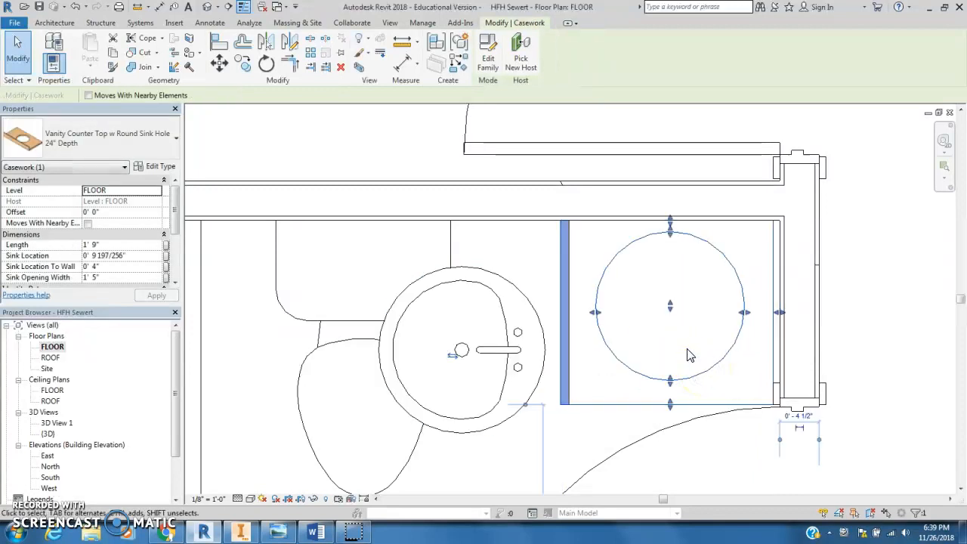
key(Down)
key(Down)
key(Down)
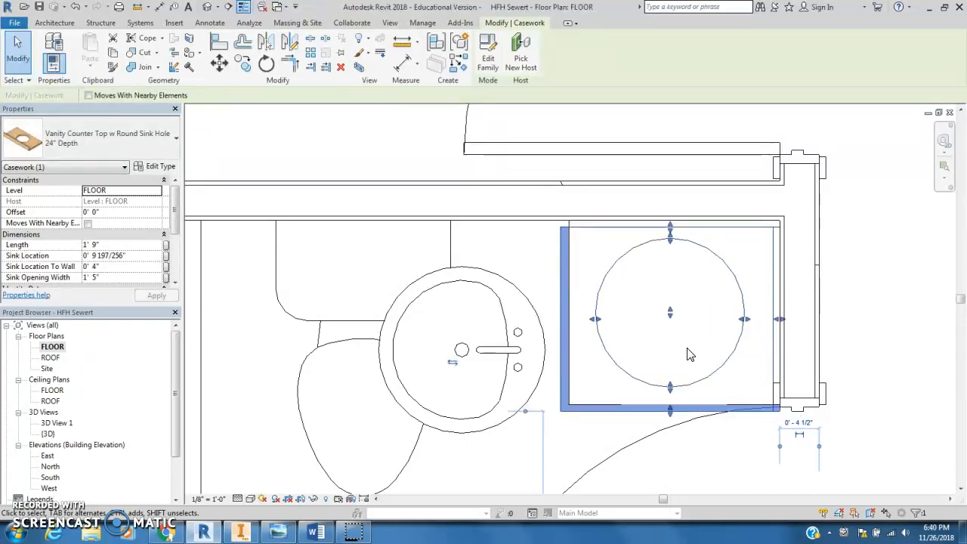
click(683, 349)
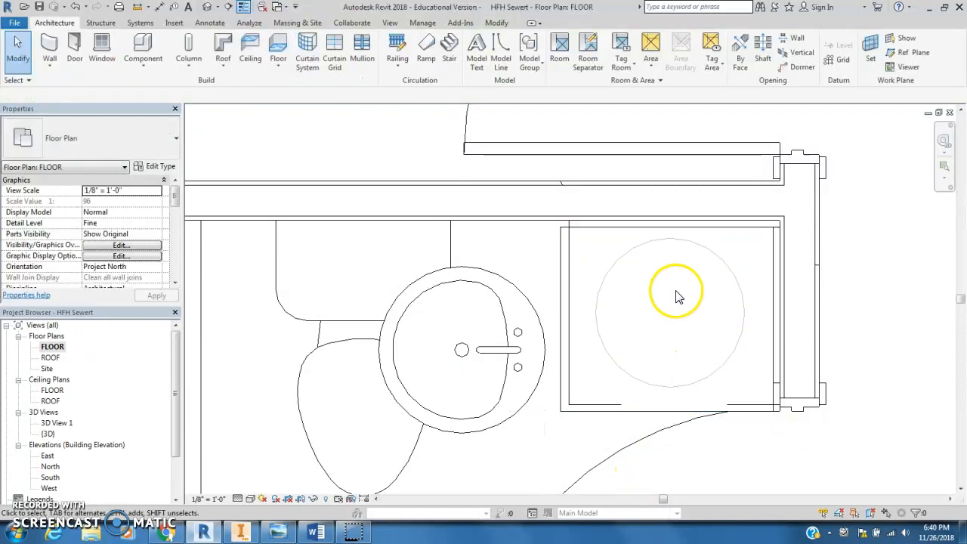
click(729, 276)
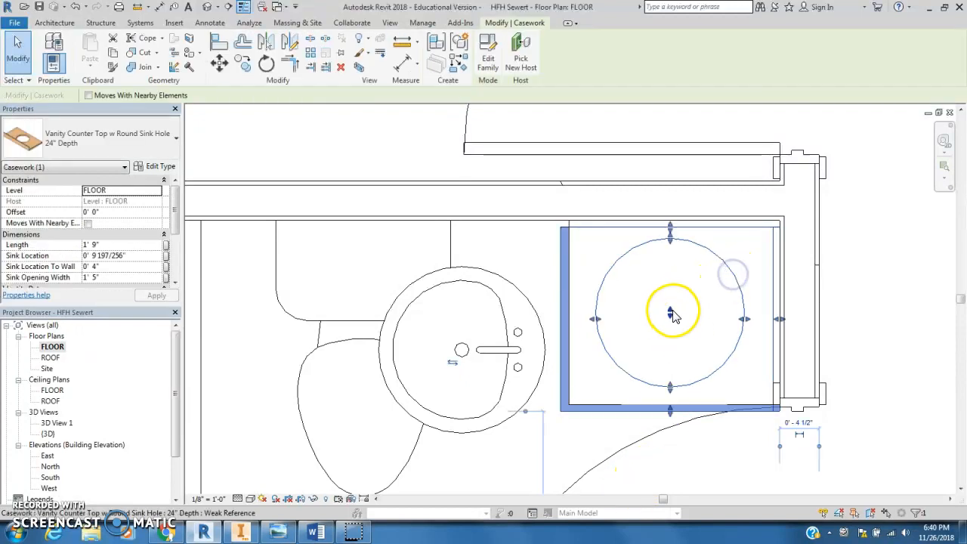
key(Up)
key(Up)
key(Up)
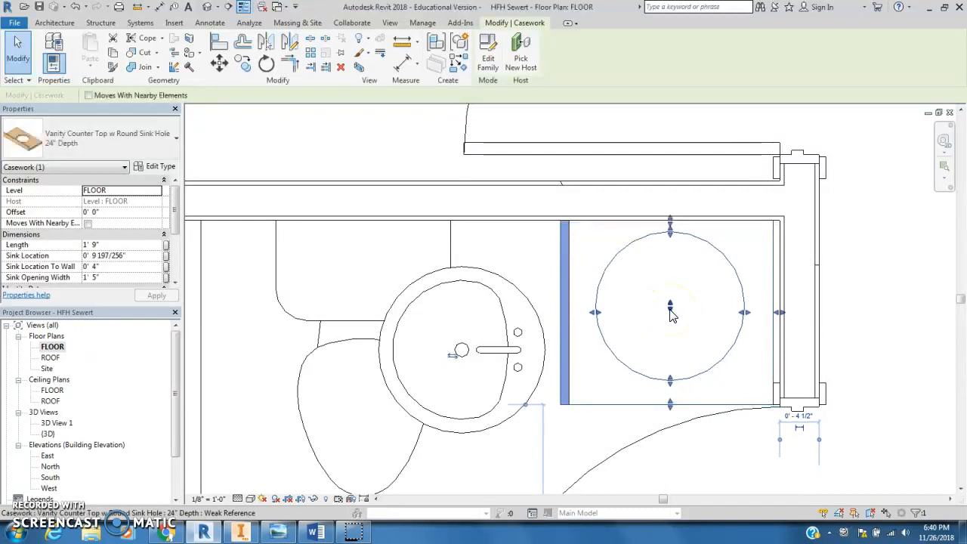
Centre the countertop's sink hole at a sink location of 0' 10 1/2" and move the round sink back over it
drag(671, 314, 671, 312)
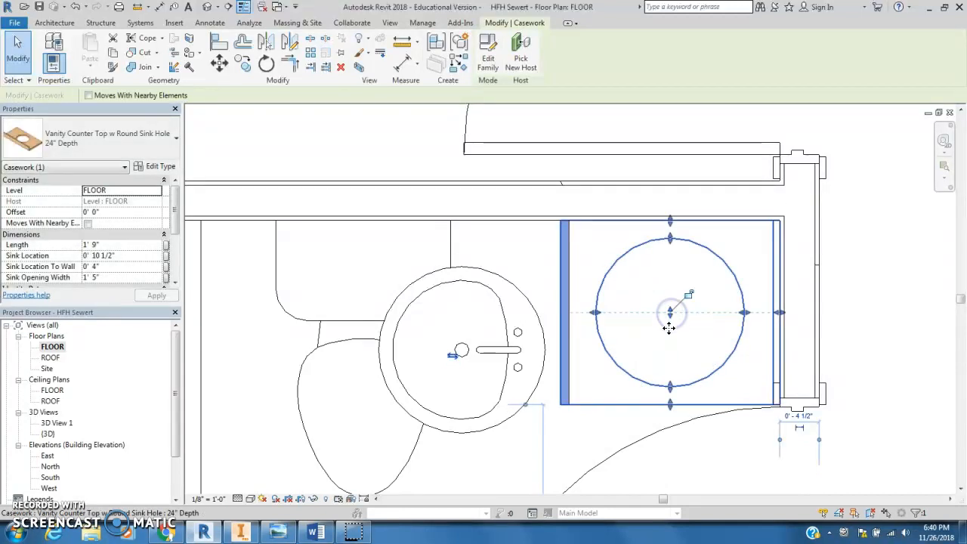
key(Escape)
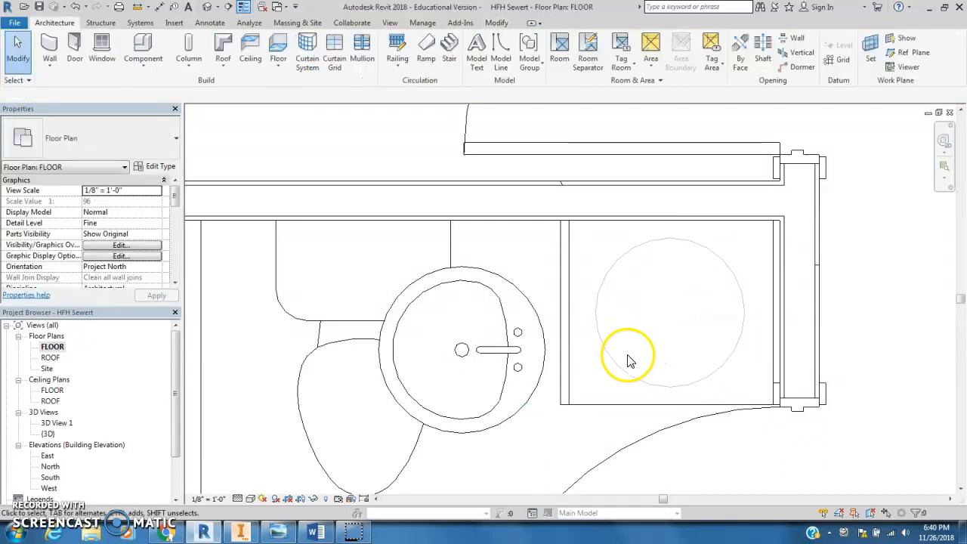
click(534, 400)
drag(534, 400, 723, 376)
click(519, 446)
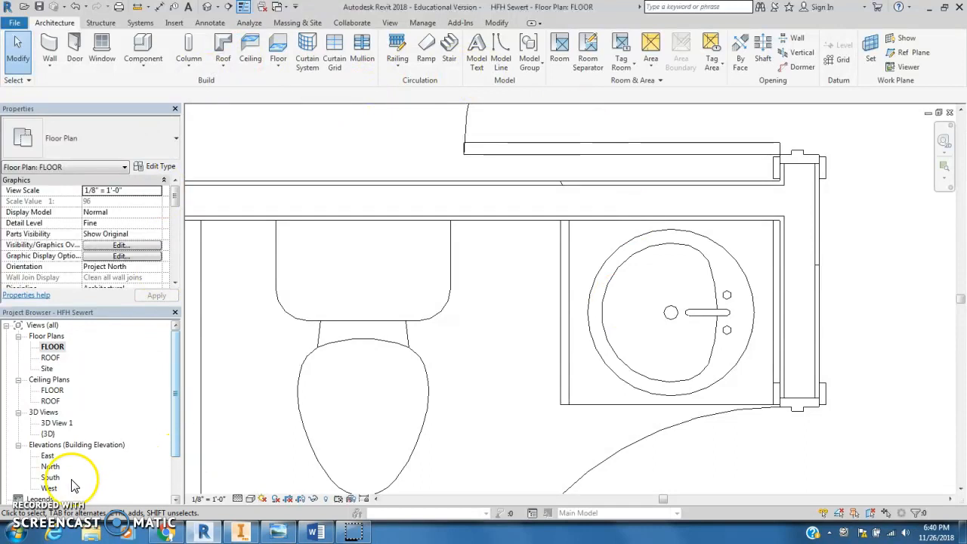
Check the vanity and sink in 3D View 1 and return to the FLOOR plan
double_click(61, 424)
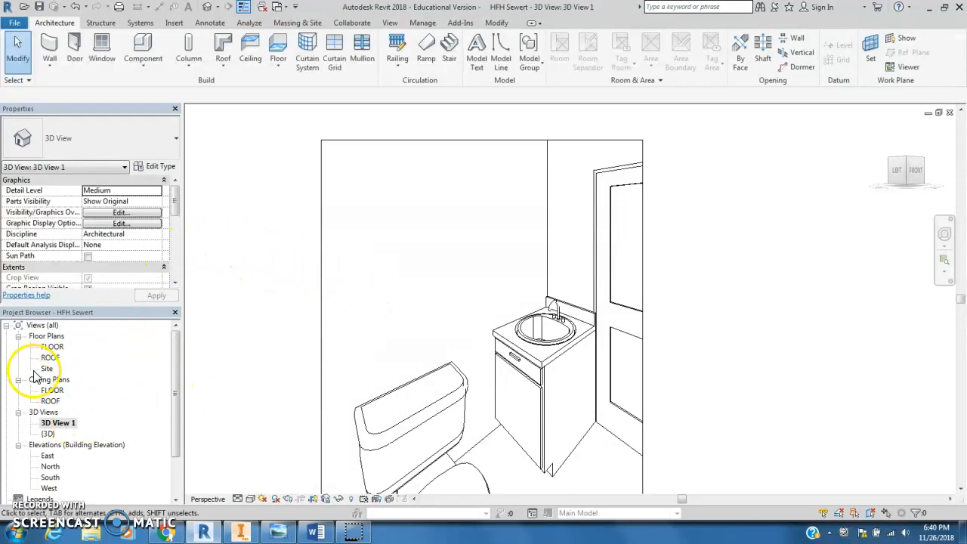
double_click(52, 346)
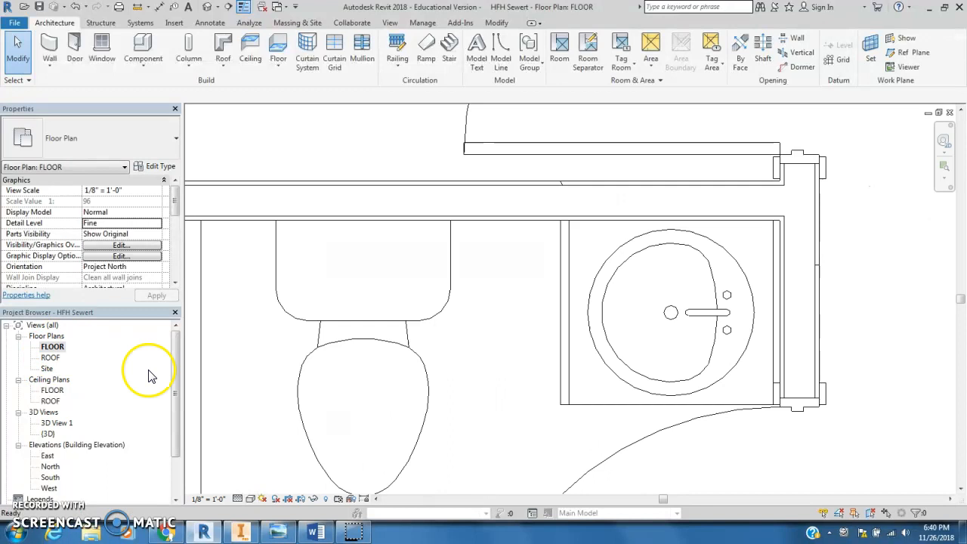